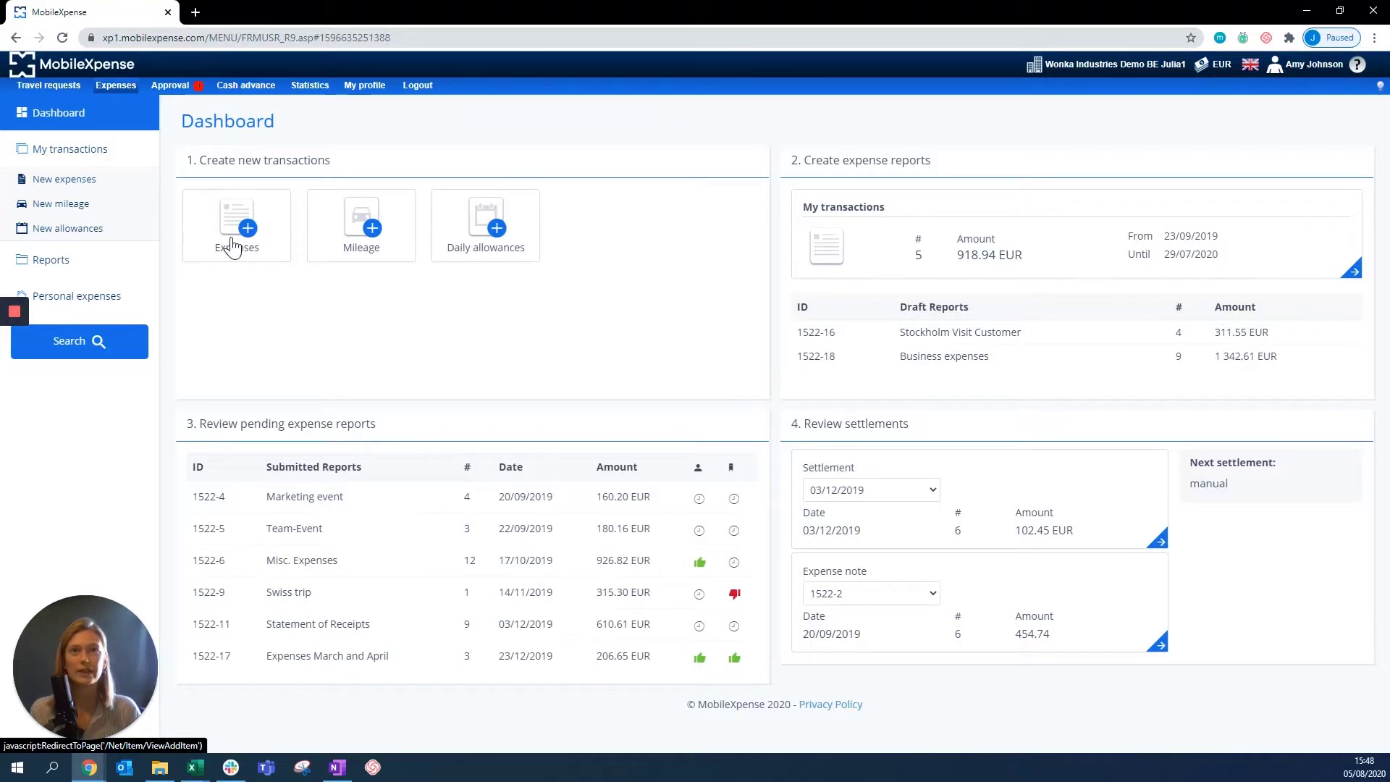
# Start a new expense entry from the dashboard and dismiss the date calendar.
pyautogui.click(231, 246)
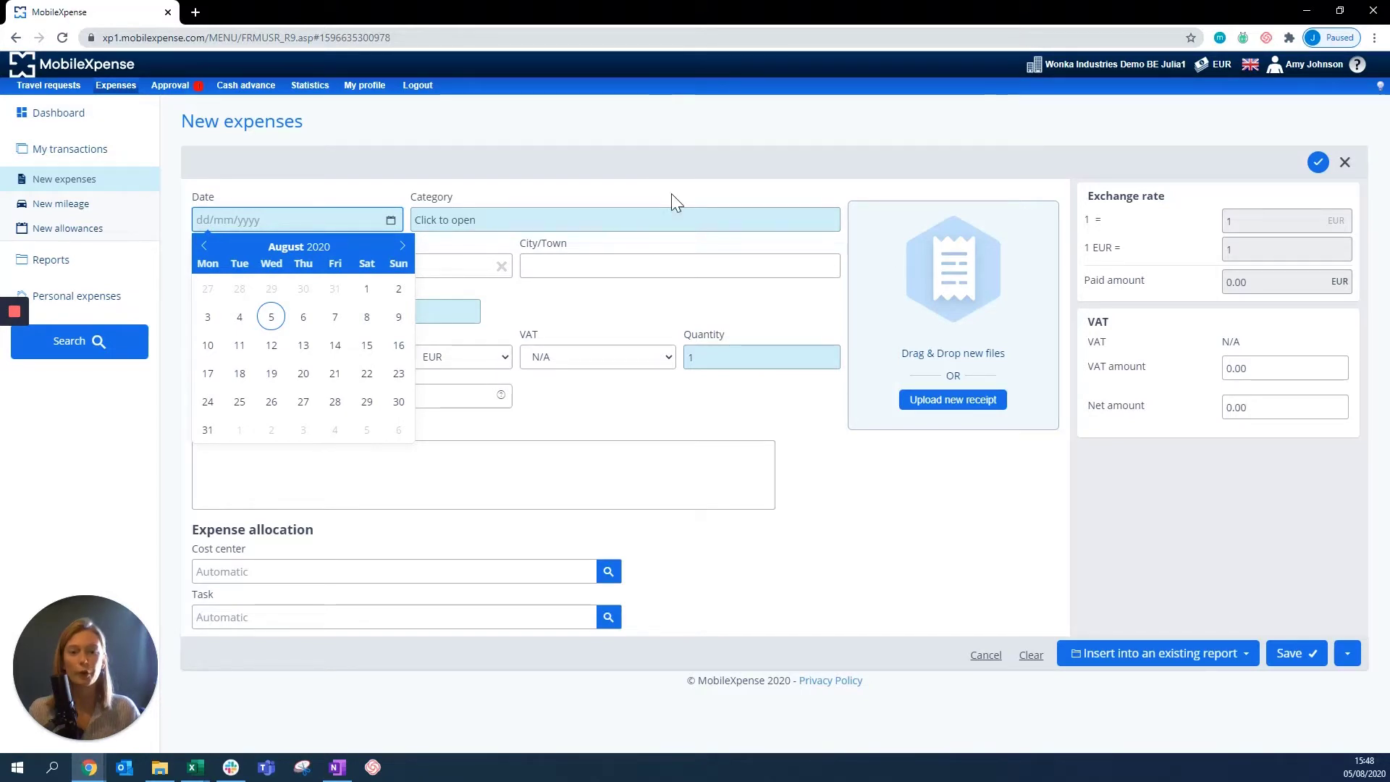
pyautogui.click(355, 189)
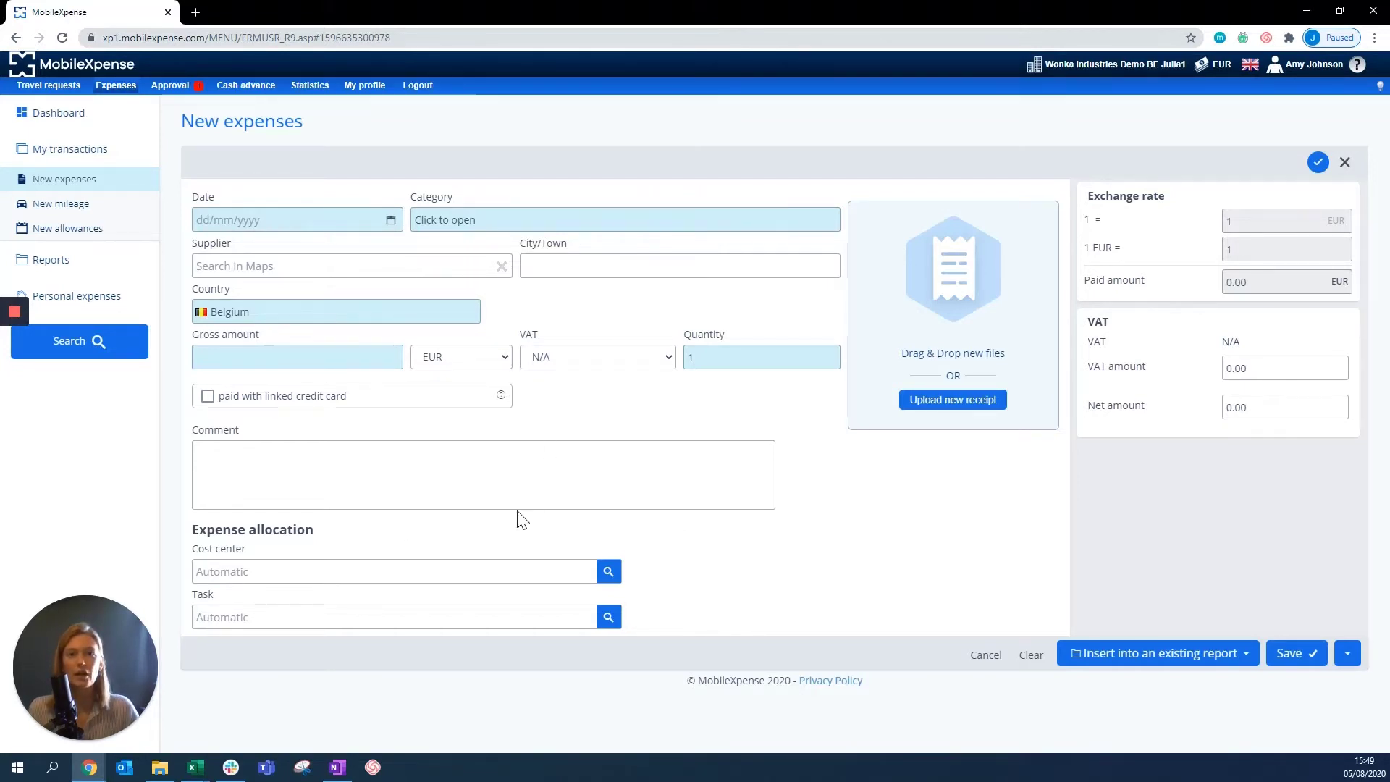
# Look up "starbu" among the supplier suggestions and clear the supplier entry.
pyautogui.click(333, 266)
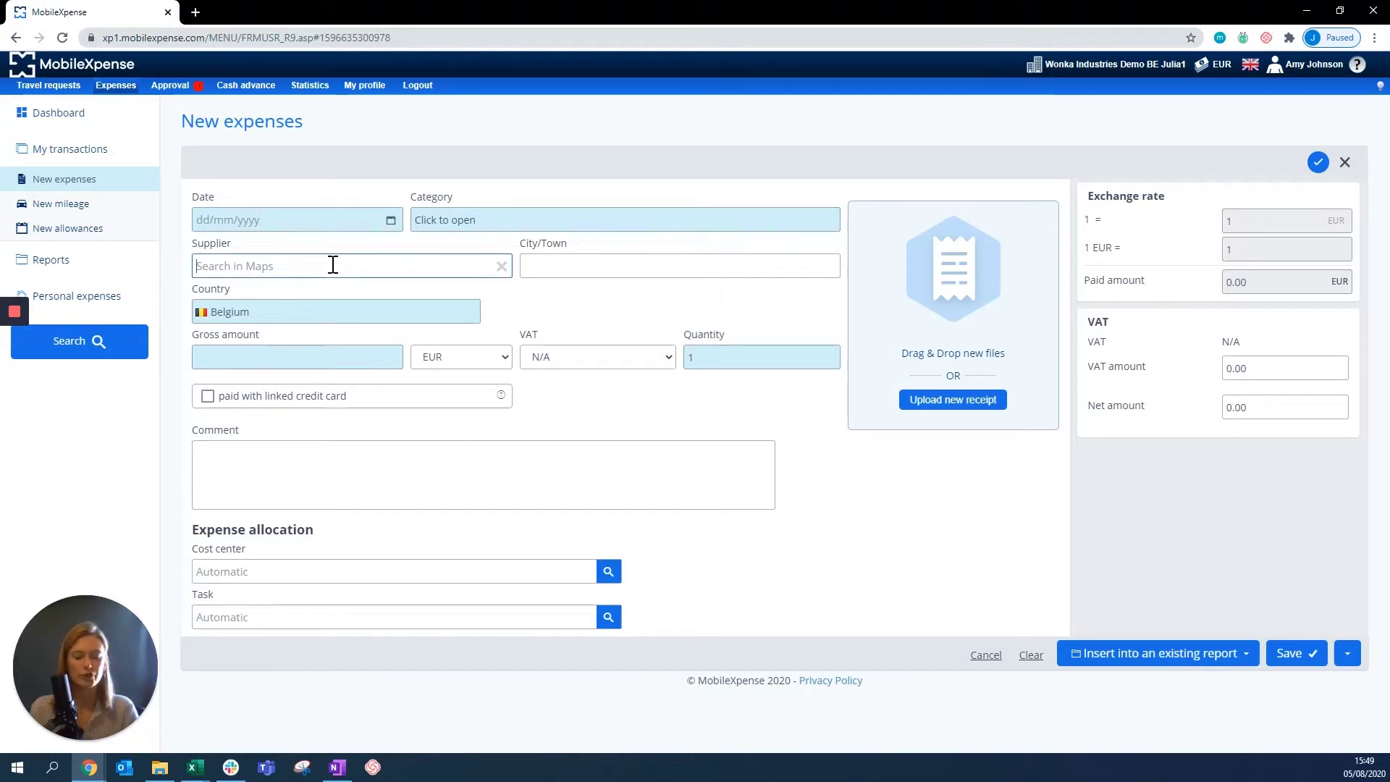
pyautogui.write('starb')
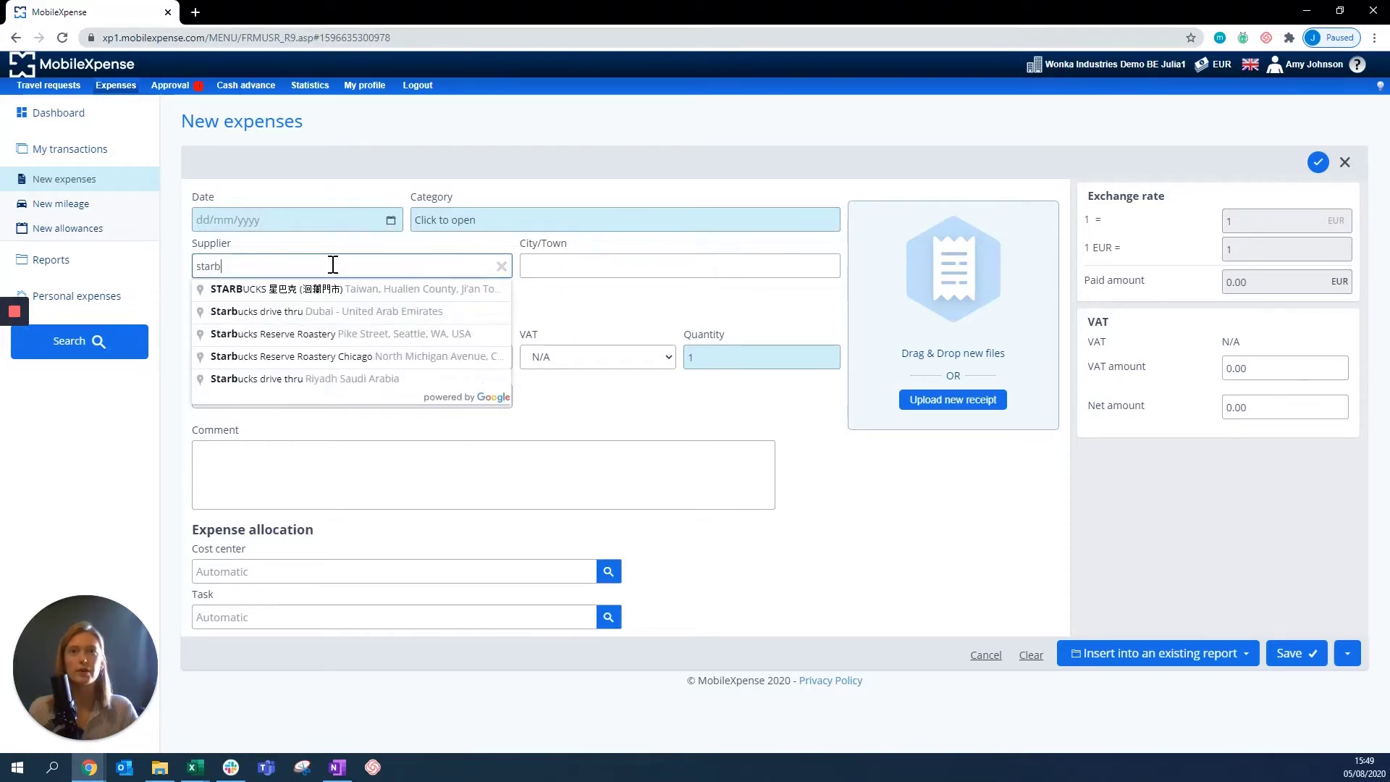
pyautogui.write('u')
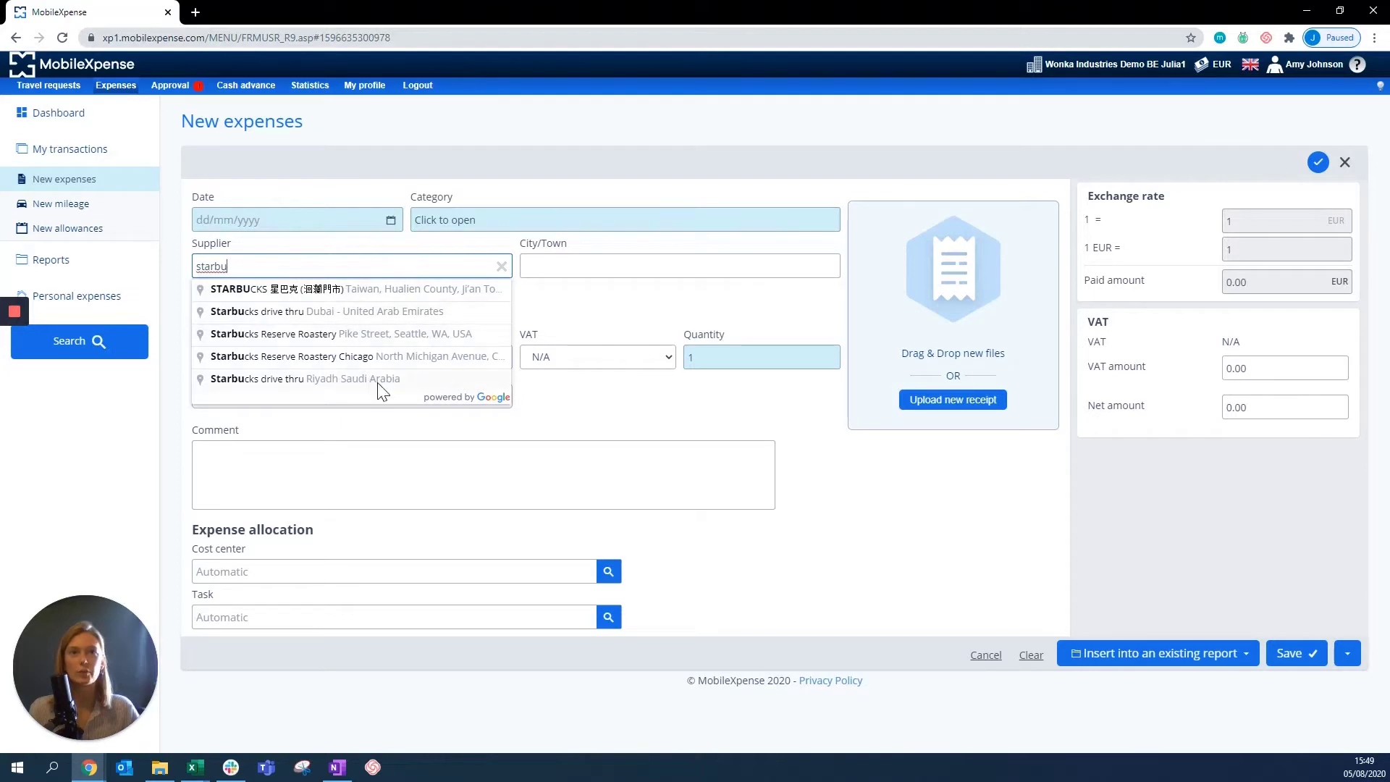
pyautogui.click(502, 267)
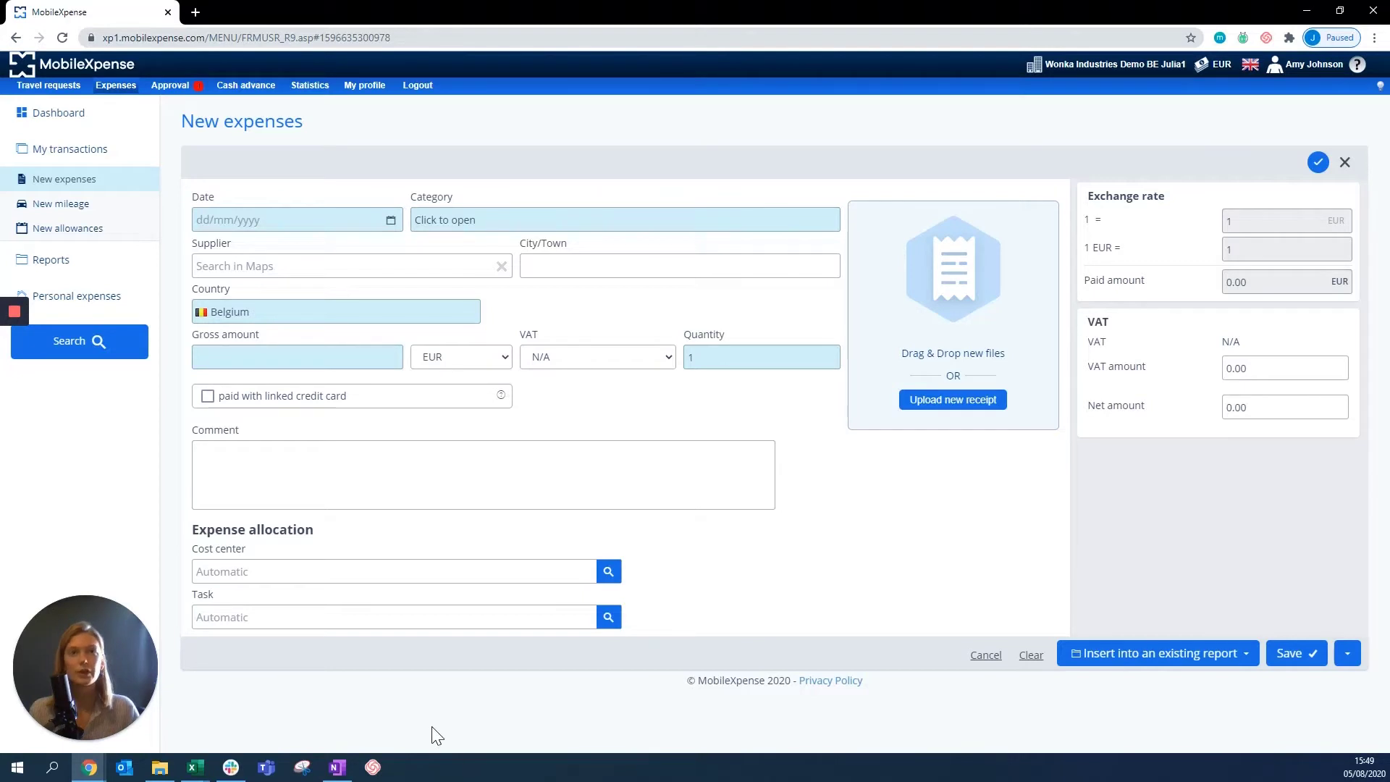
# Set the expense date to 04/08/2020 and its category to Food and drink.
pyautogui.click(360, 218)
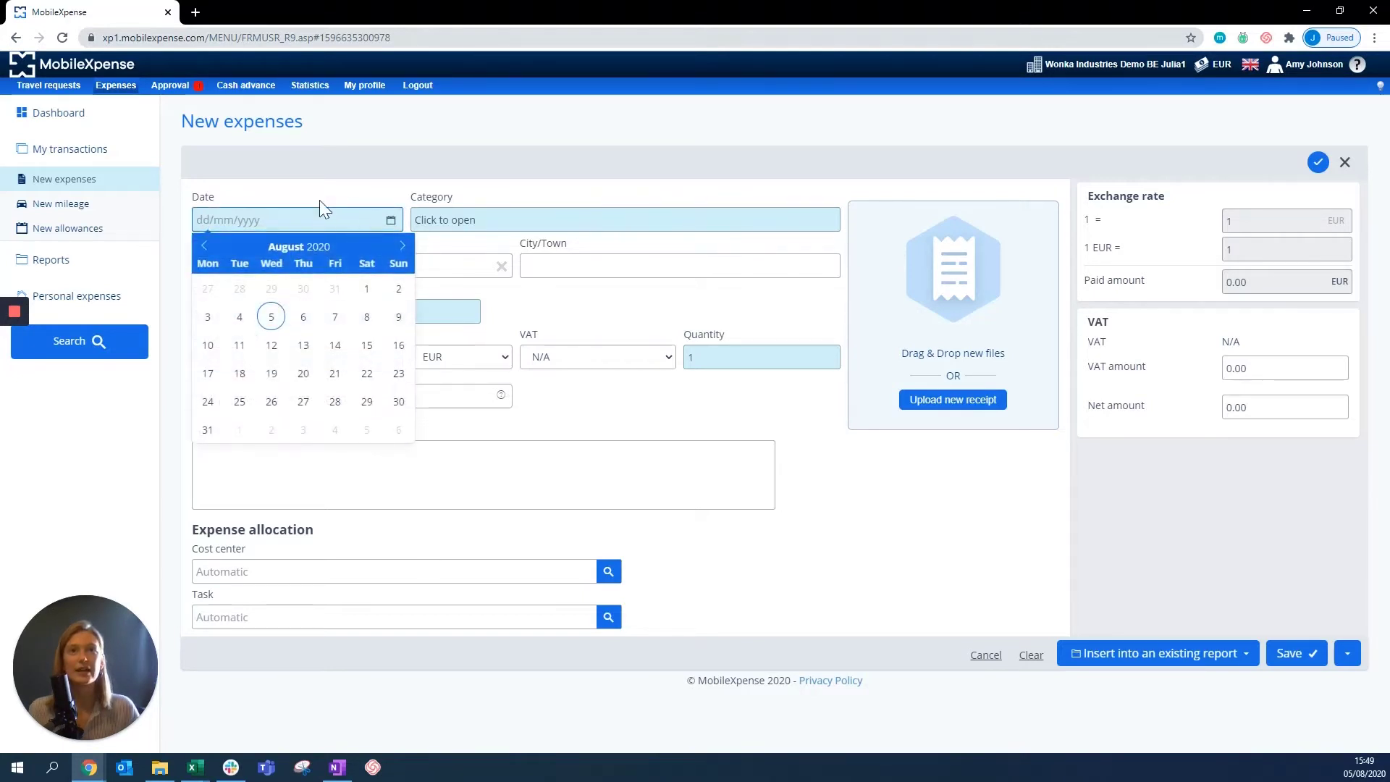
pyautogui.click(319, 213)
pyautogui.click(390, 219)
pyautogui.click(239, 317)
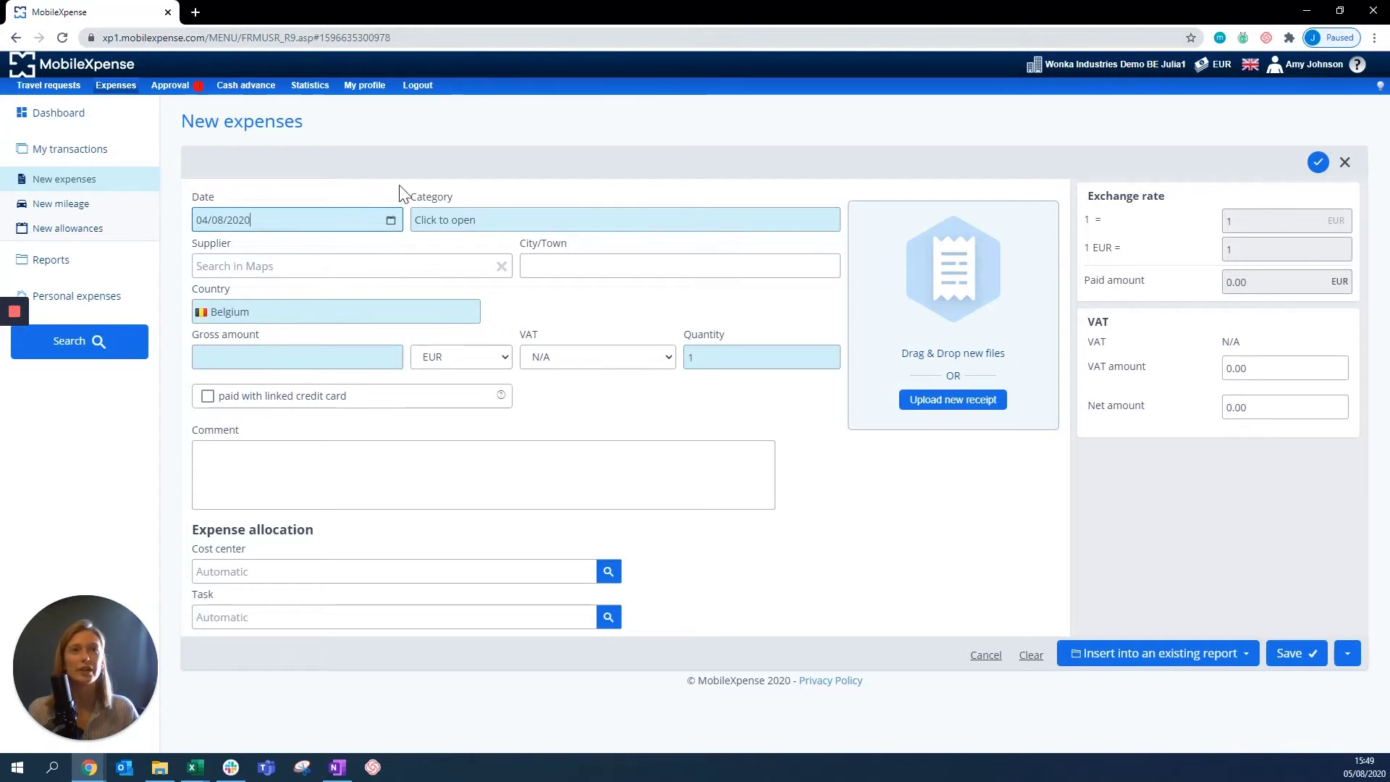
pyautogui.click(467, 220)
pyautogui.write('f')
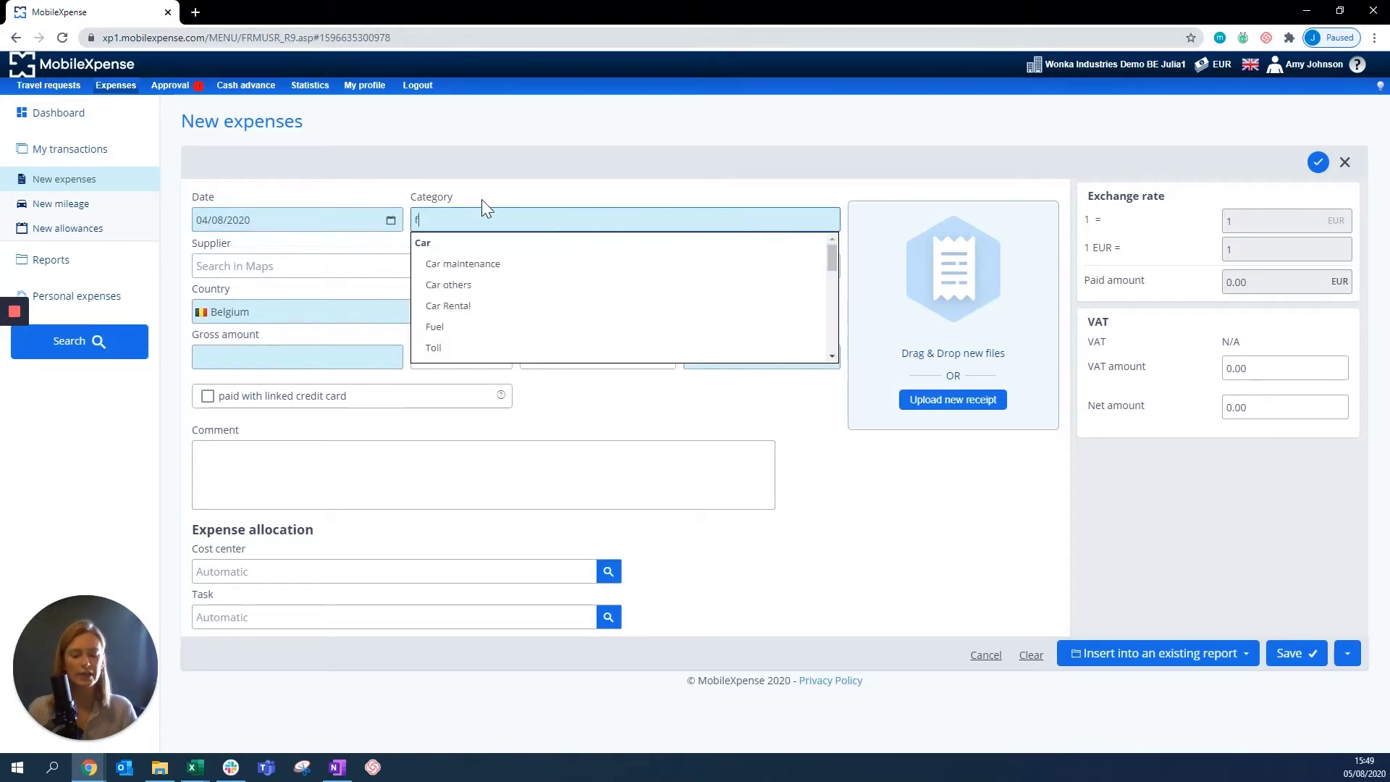
pyautogui.write('ood')
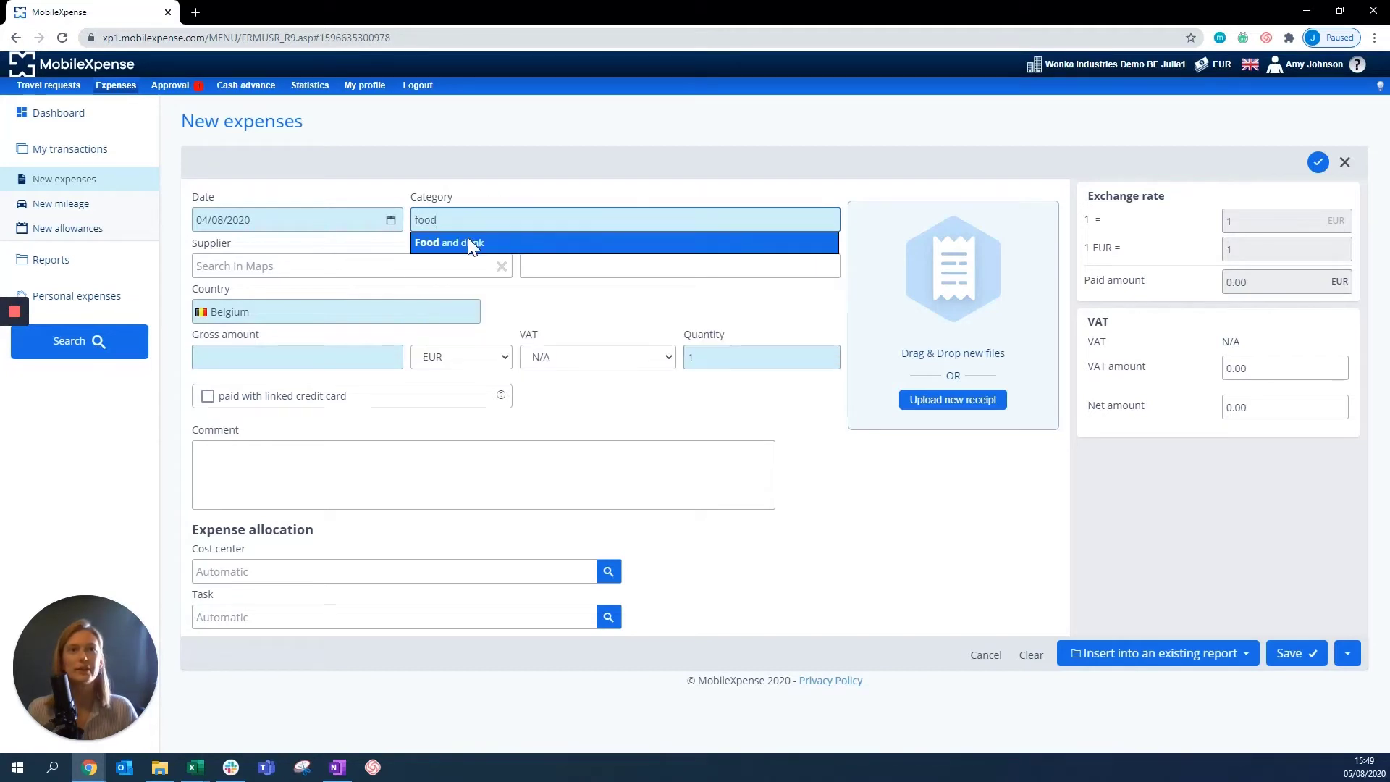
pyautogui.click(470, 243)
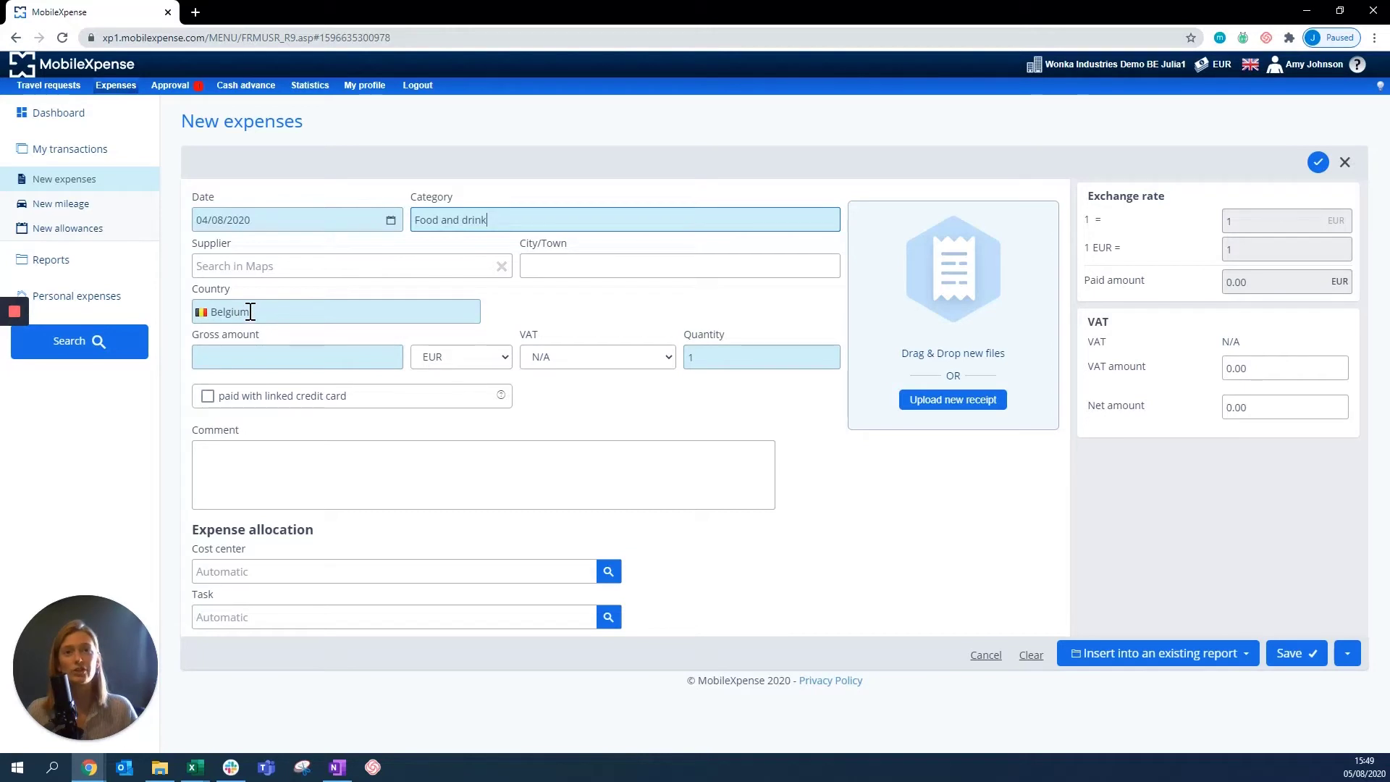
# Enter a gross amount of 4.99 EUR for the expense.
pyautogui.click(252, 358)
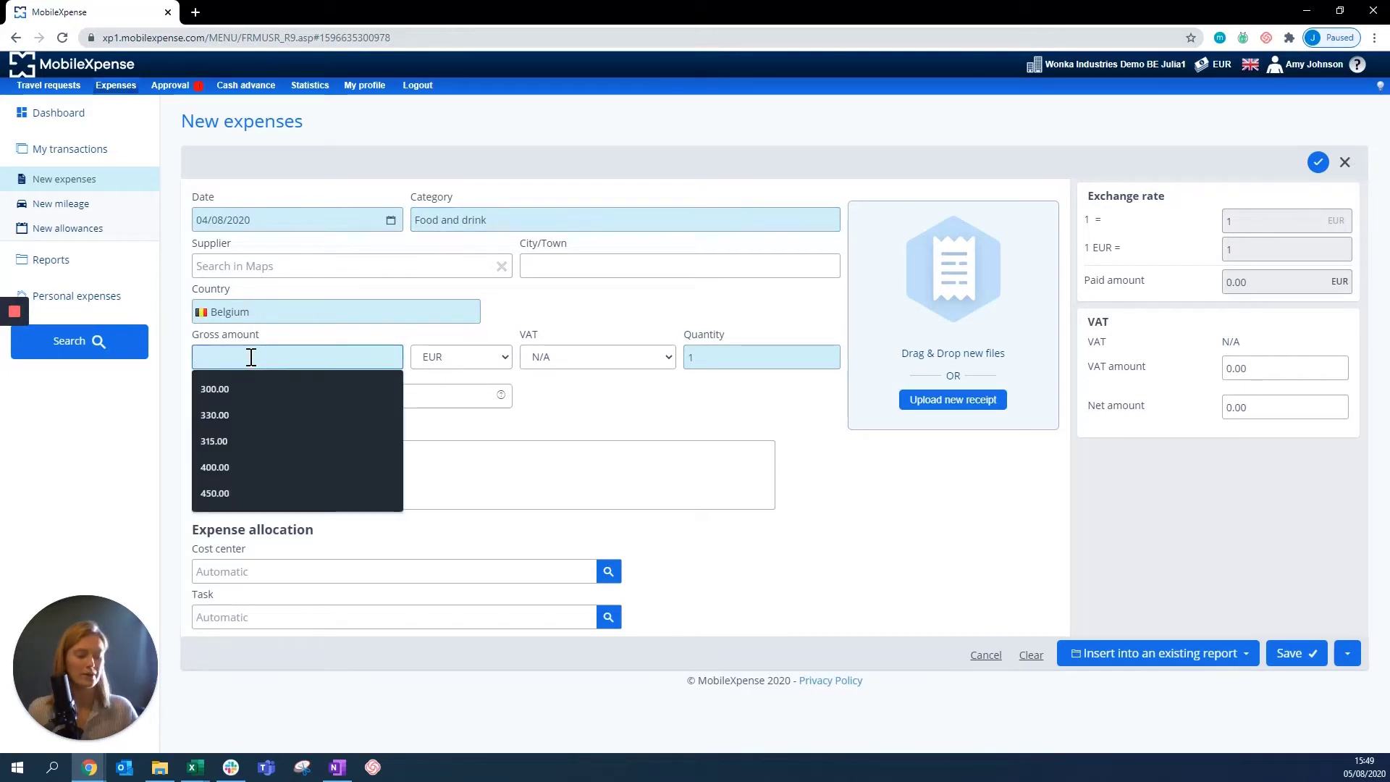
pyautogui.write('4.99')
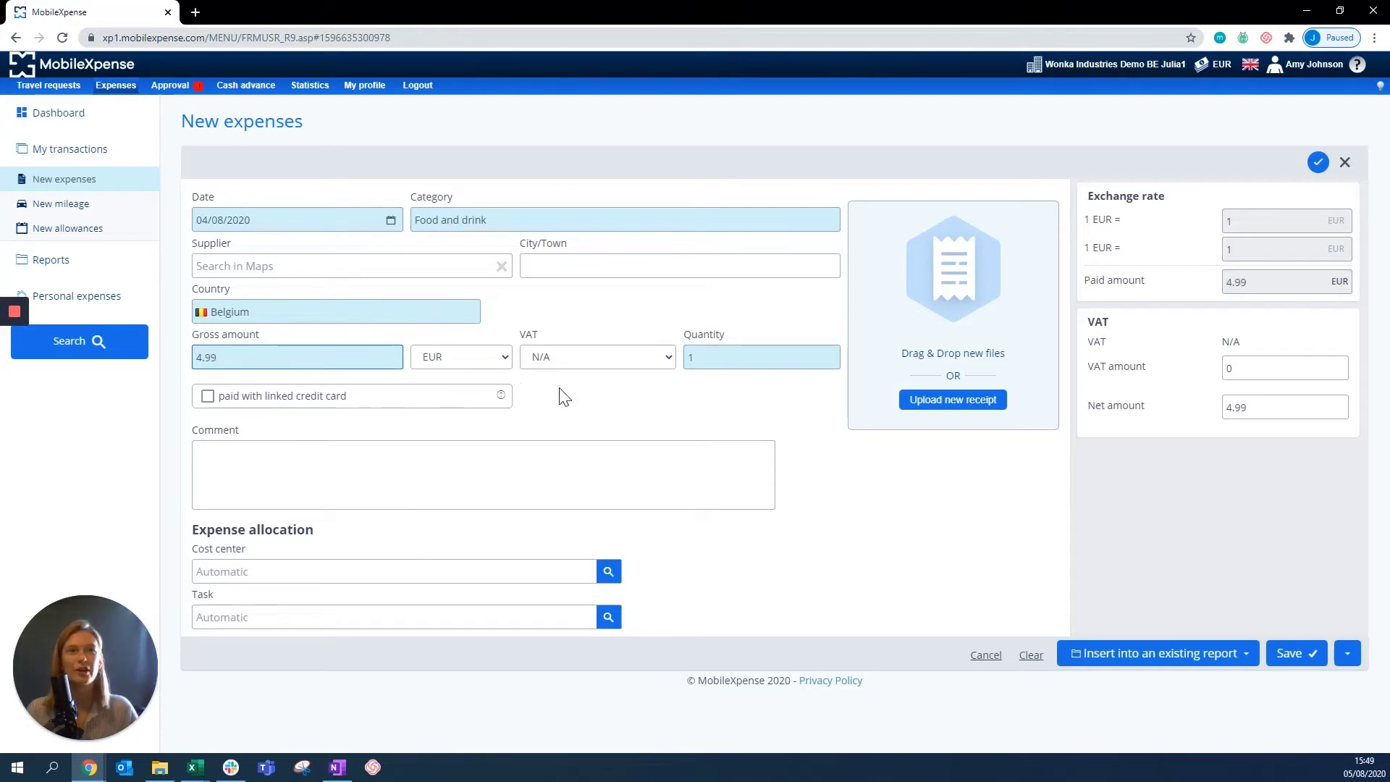
pyautogui.click(612, 420)
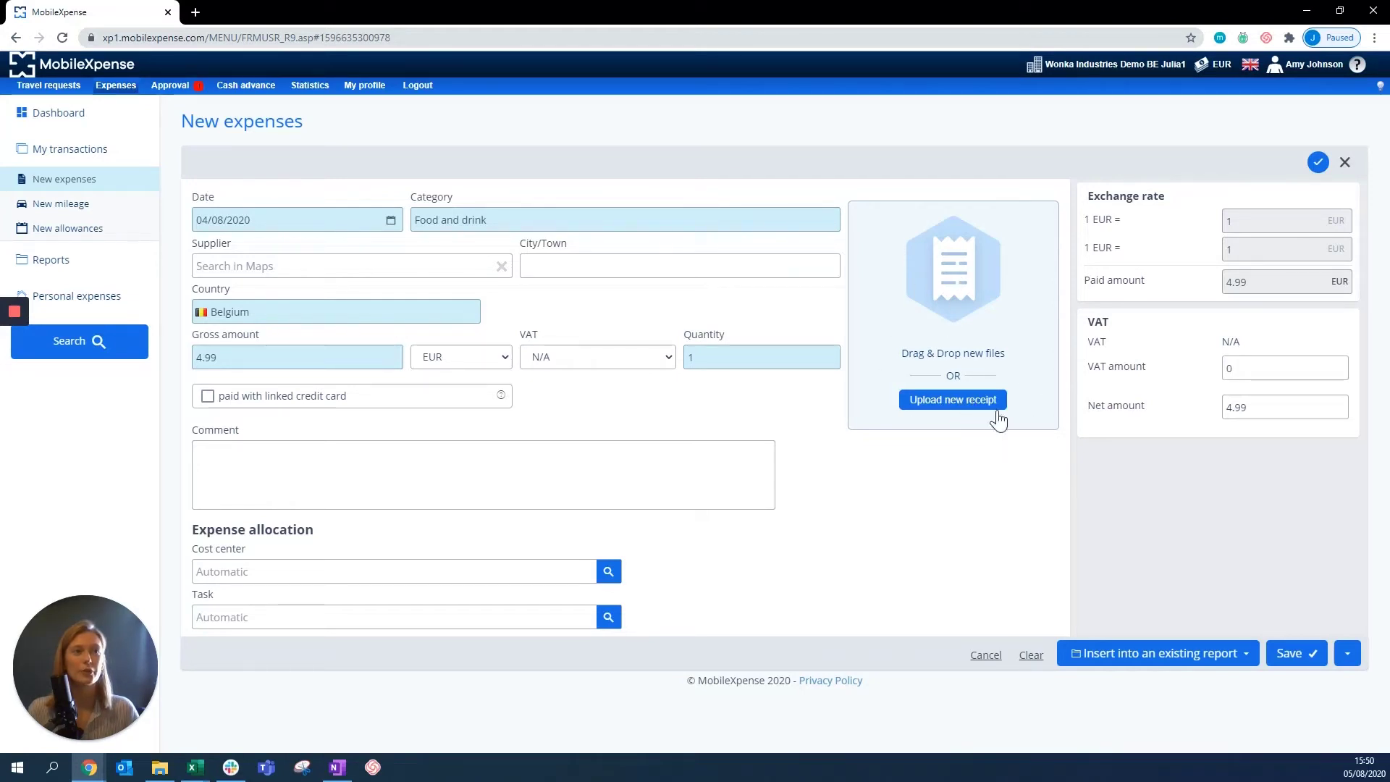
# Attach the Starbucks Receipt file from the How To Videos folder to the expense.
pyautogui.click(964, 411)
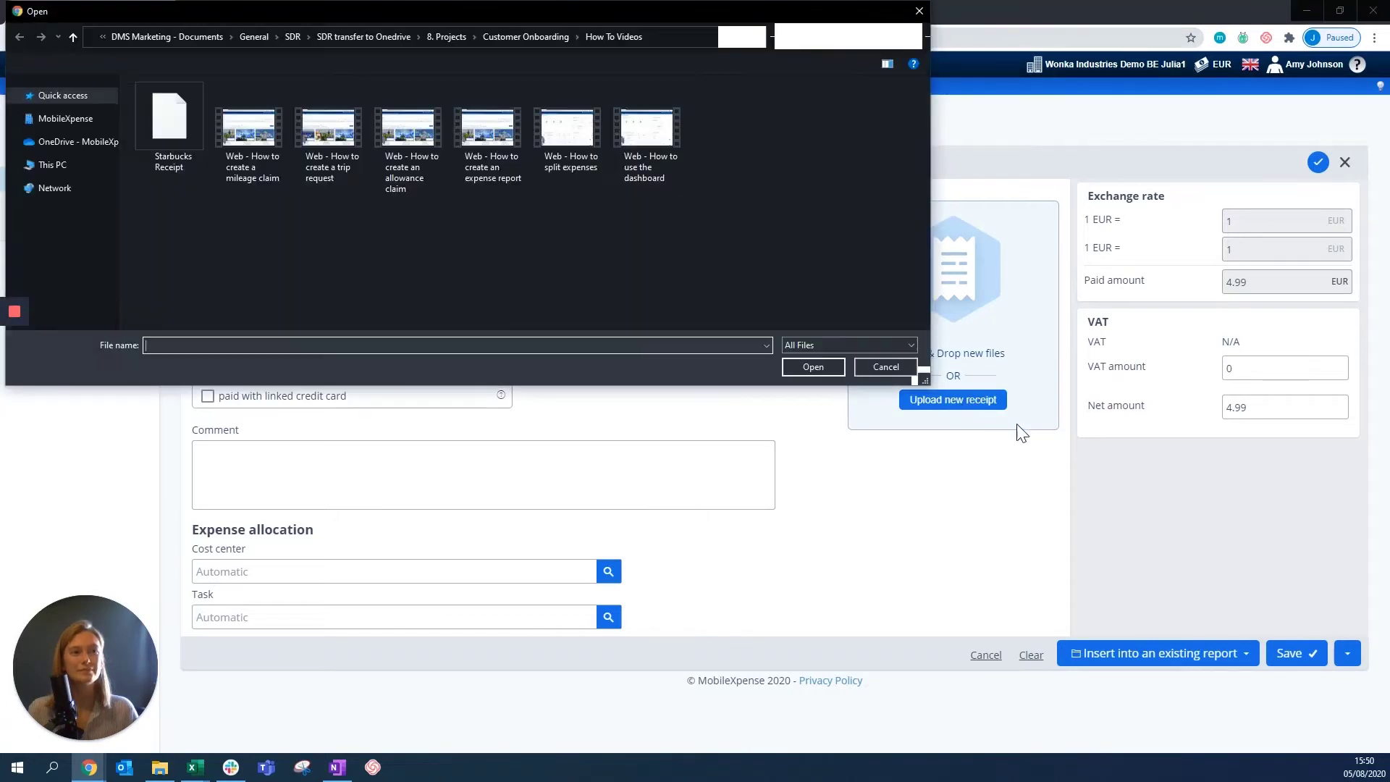
pyautogui.click(167, 132)
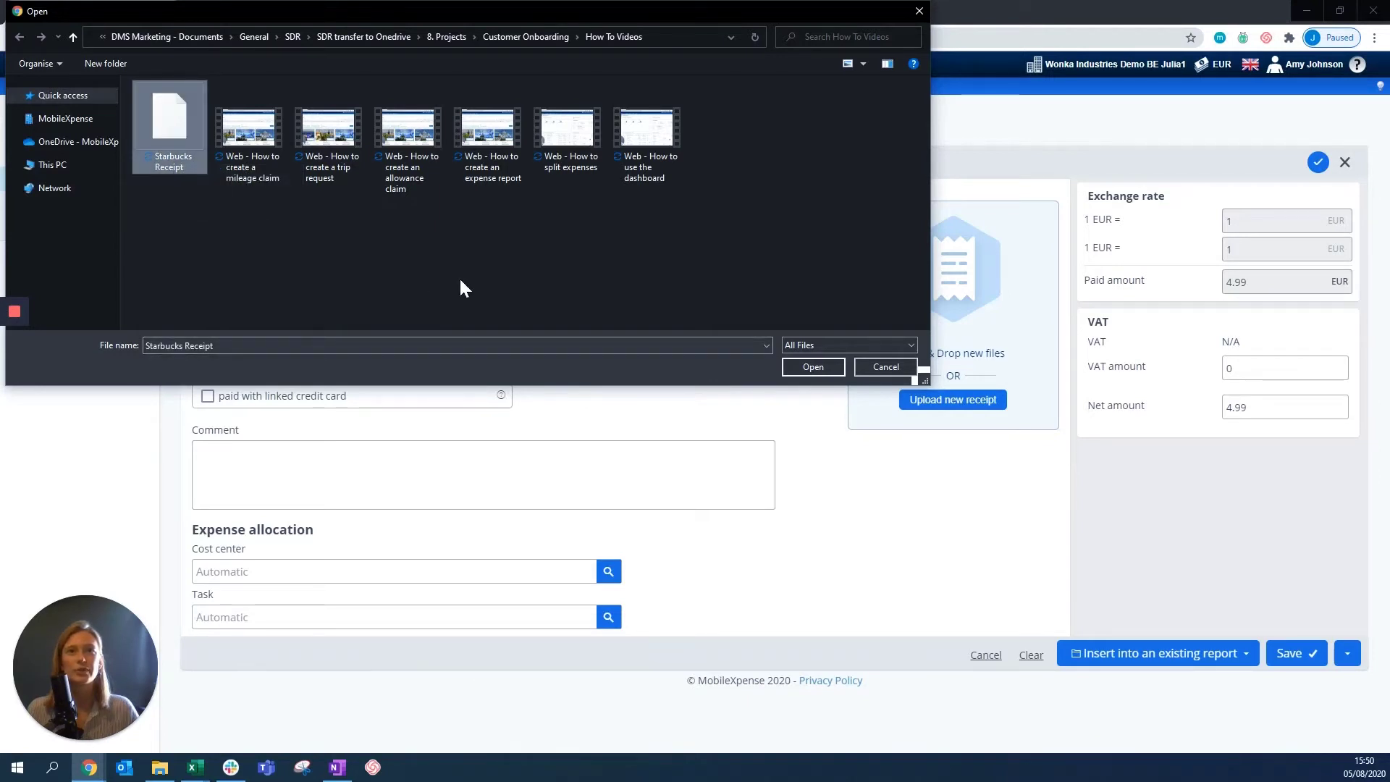
pyautogui.click(813, 366)
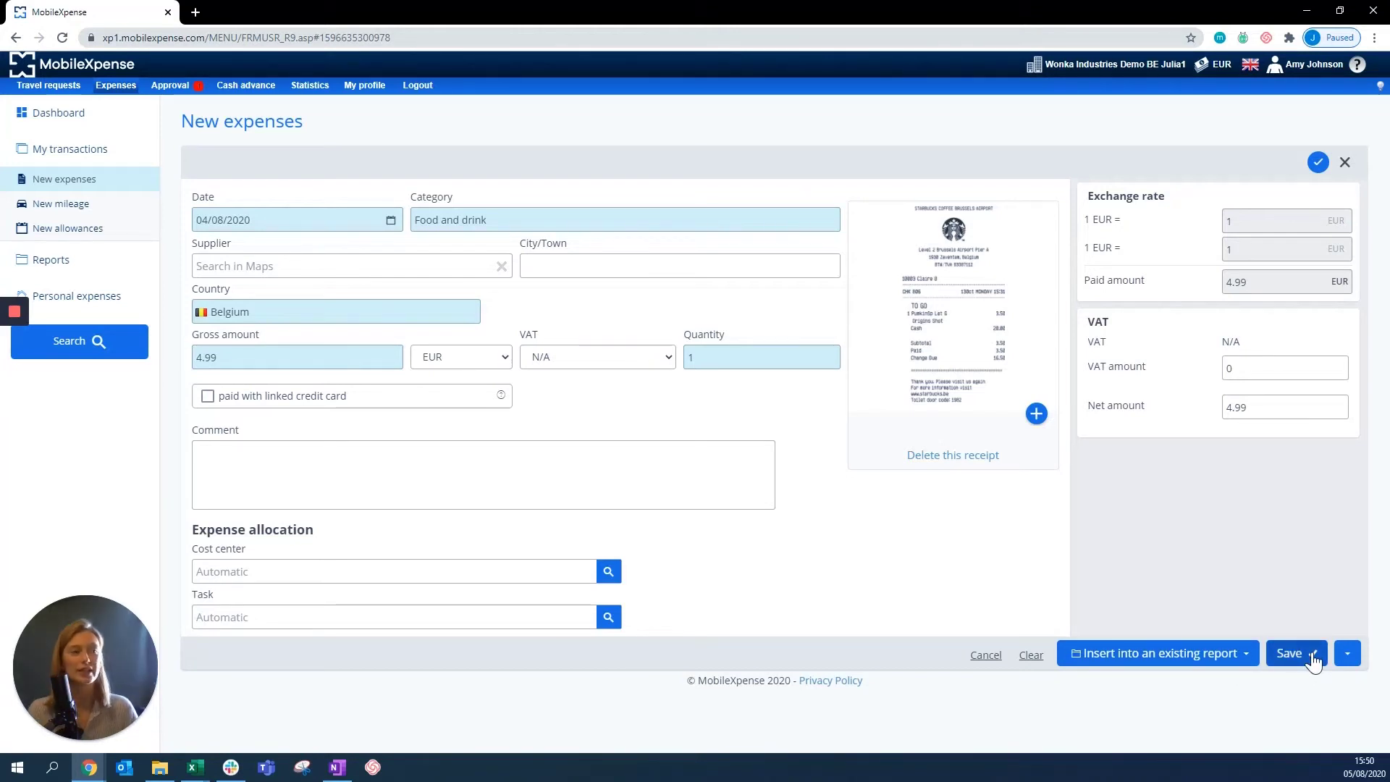
# Search the existing reports for "busine", clear the search and close the report list without choosing one.
pyautogui.click(1245, 655)
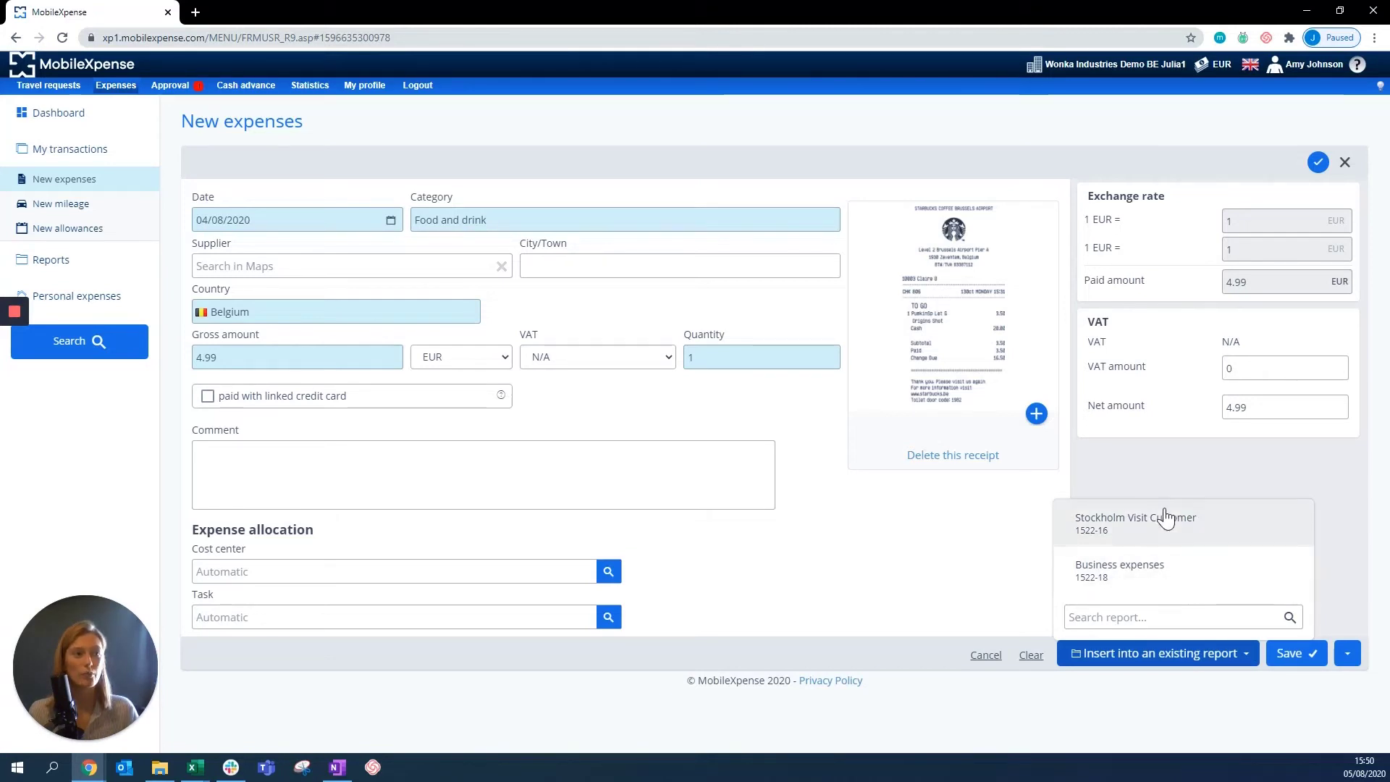
pyautogui.click(1146, 618)
pyautogui.write('bus')
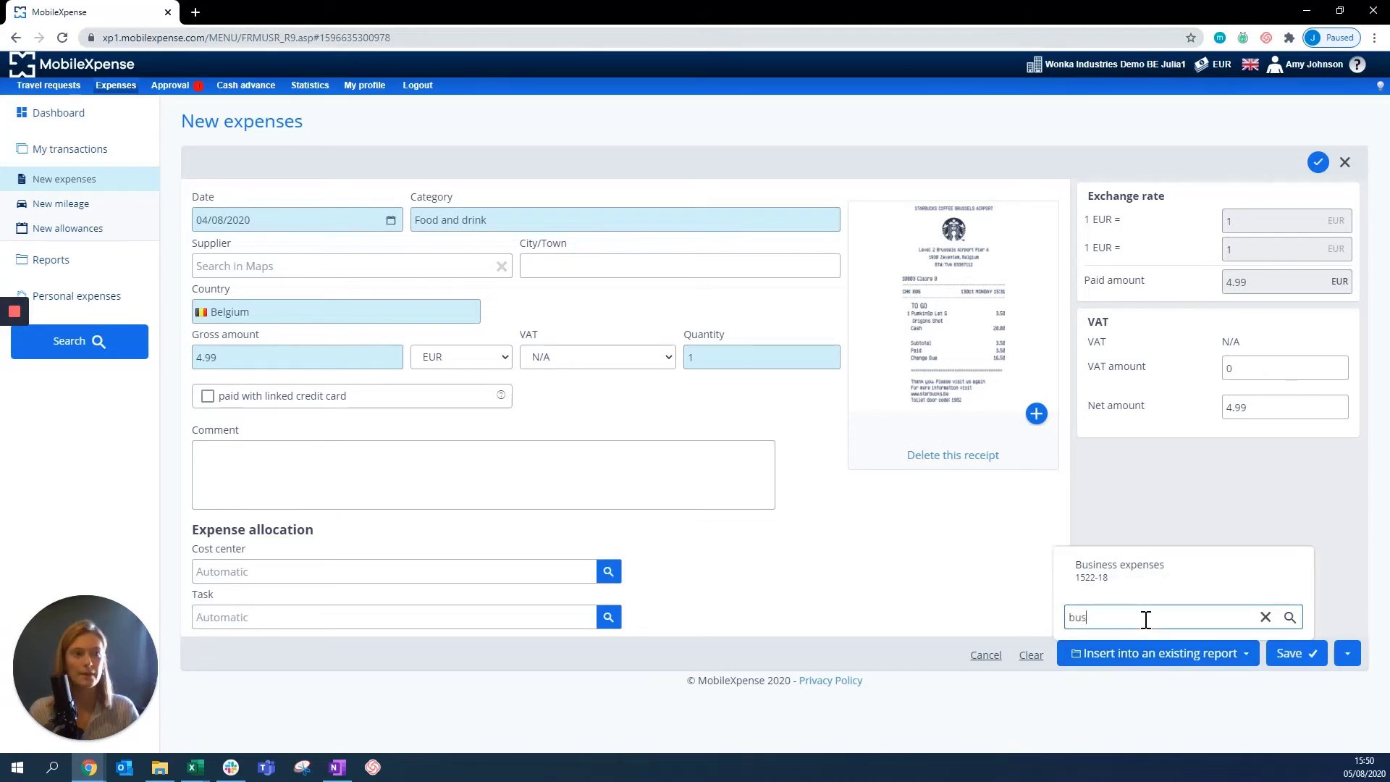
pyautogui.write('ine')
pyautogui.press('BackSpace')
pyautogui.press('BackSpace')
pyautogui.press('BackSpace')
pyautogui.press('BackSpace')
pyautogui.press('BackSpace')
pyautogui.press('BackSpace')
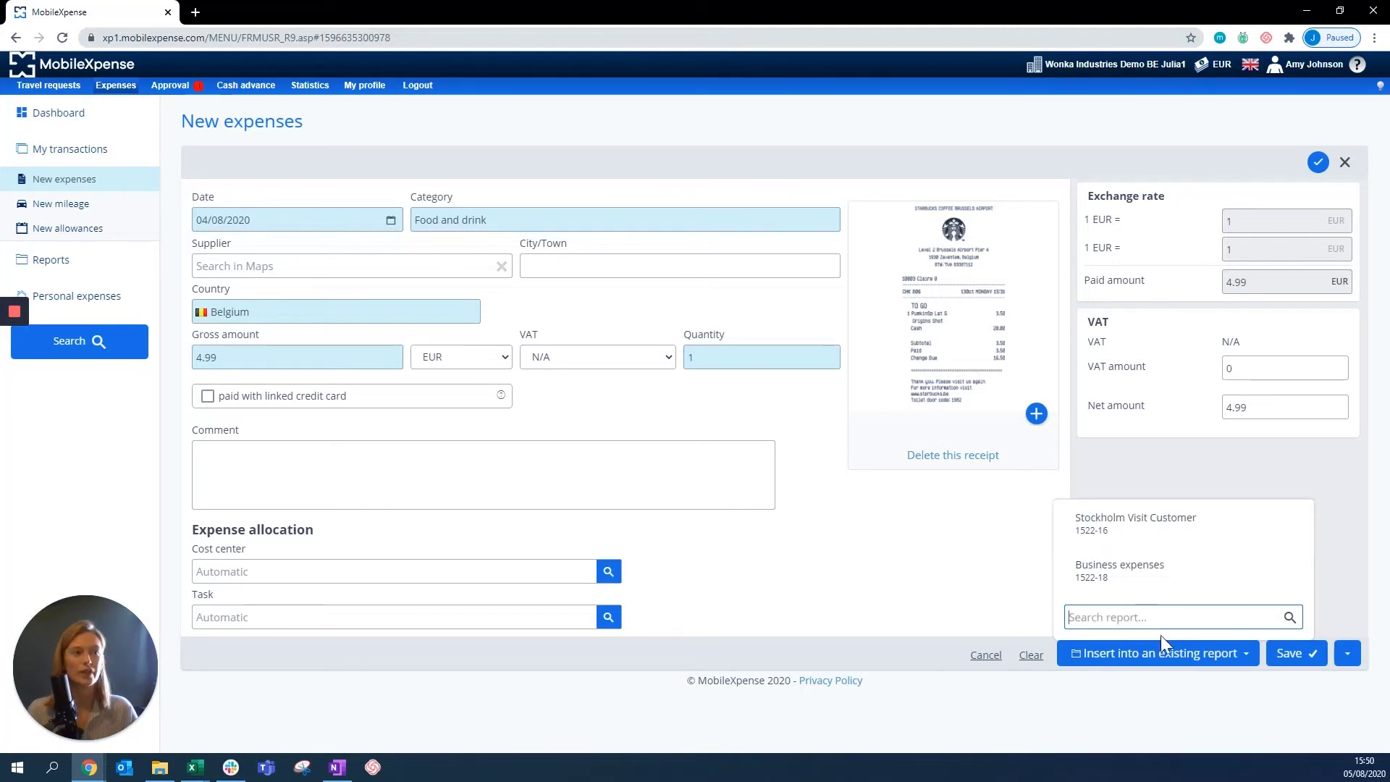
pyautogui.click(1207, 686)
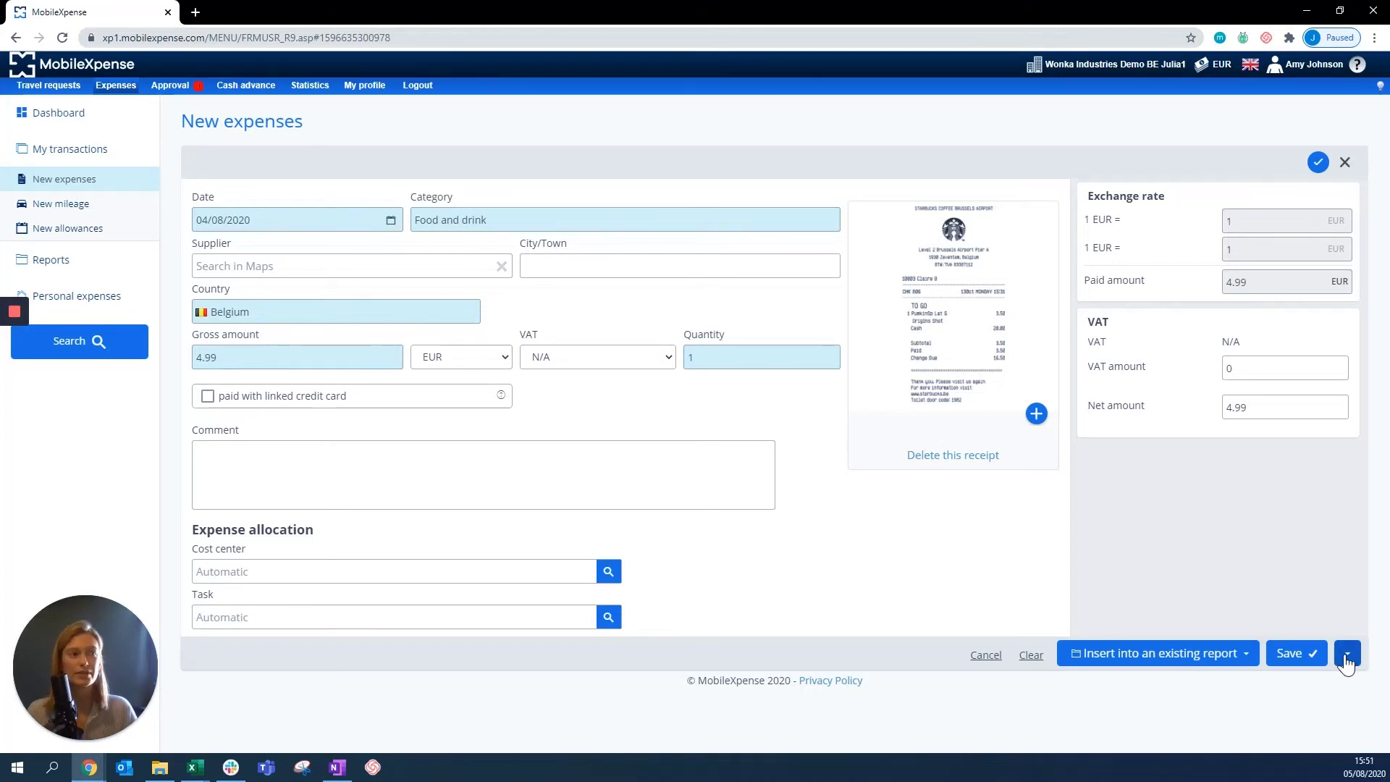
# Review the additional save options for the expense and close them without saving.
pyautogui.click(1346, 660)
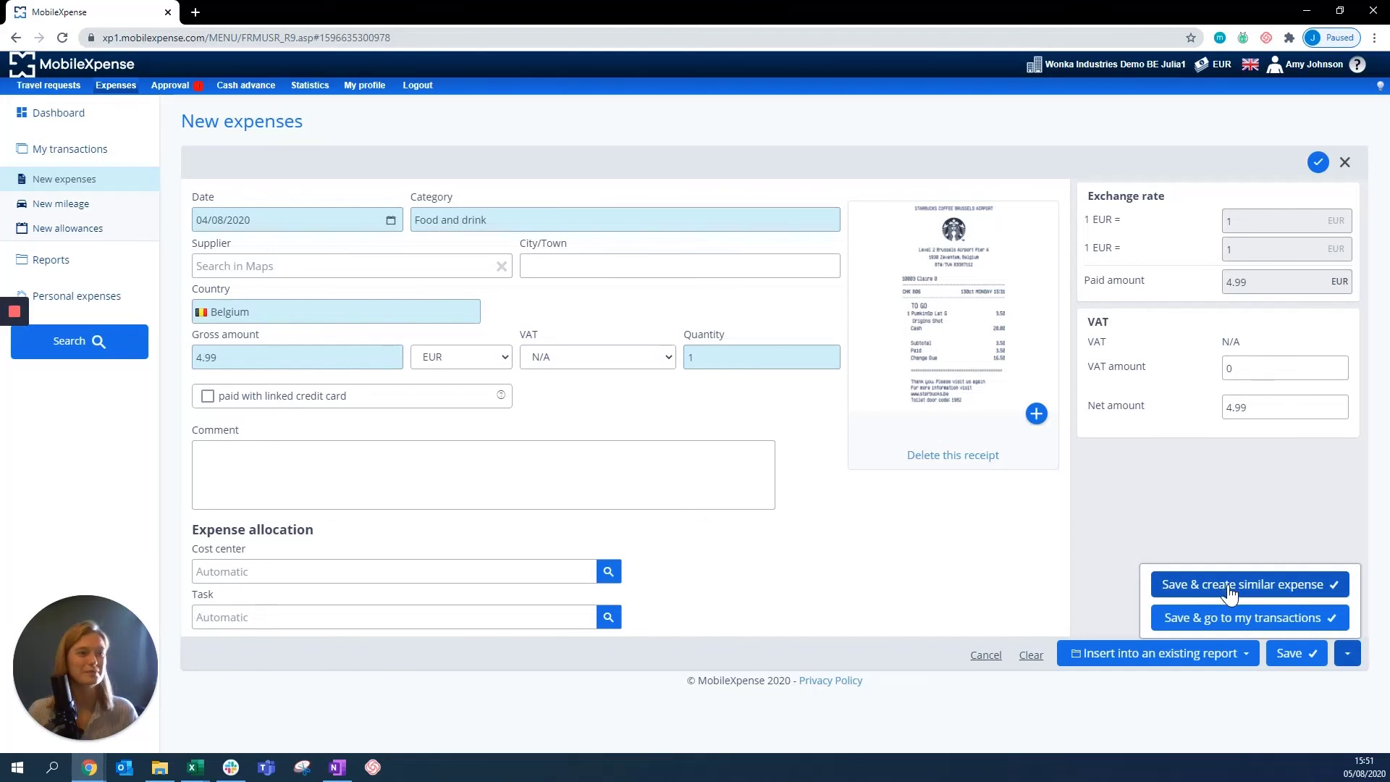
pyautogui.click(1229, 624)
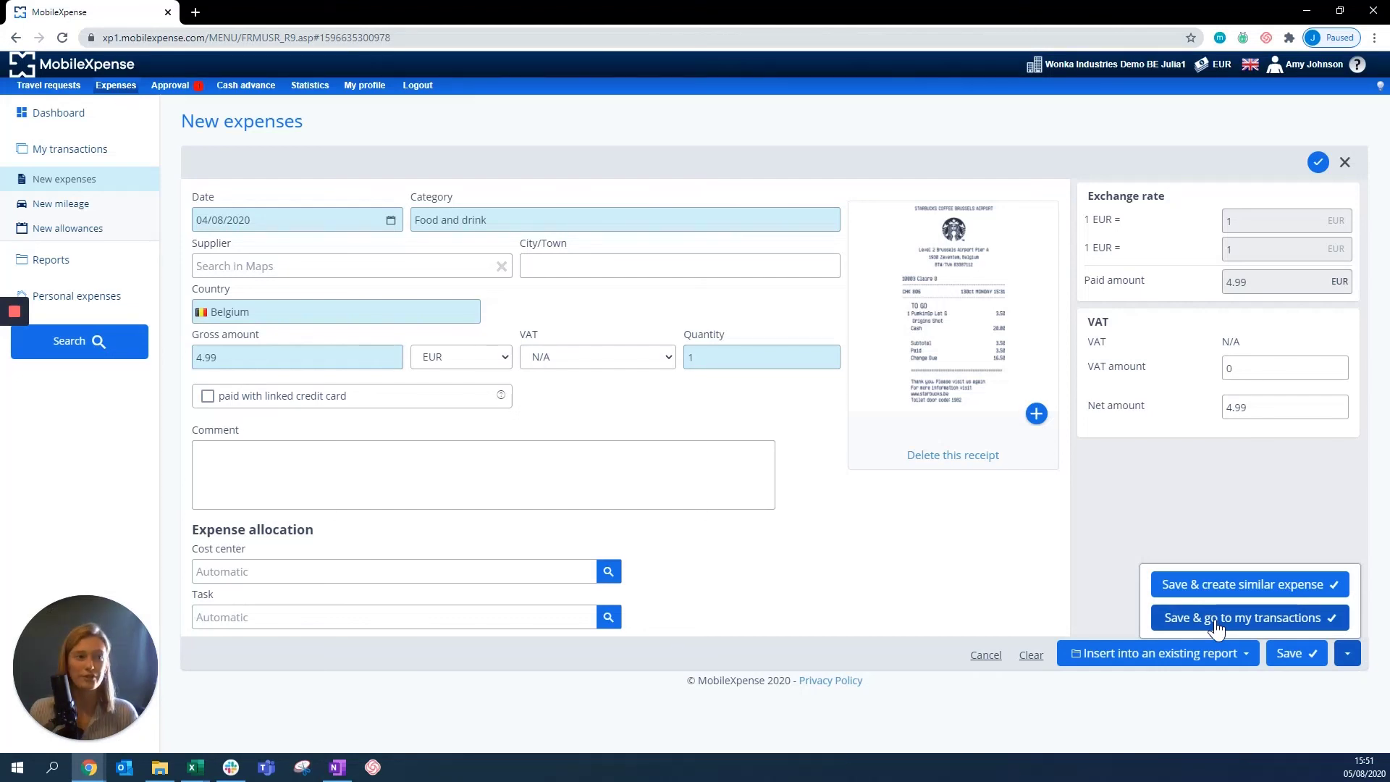
pyautogui.click(1194, 691)
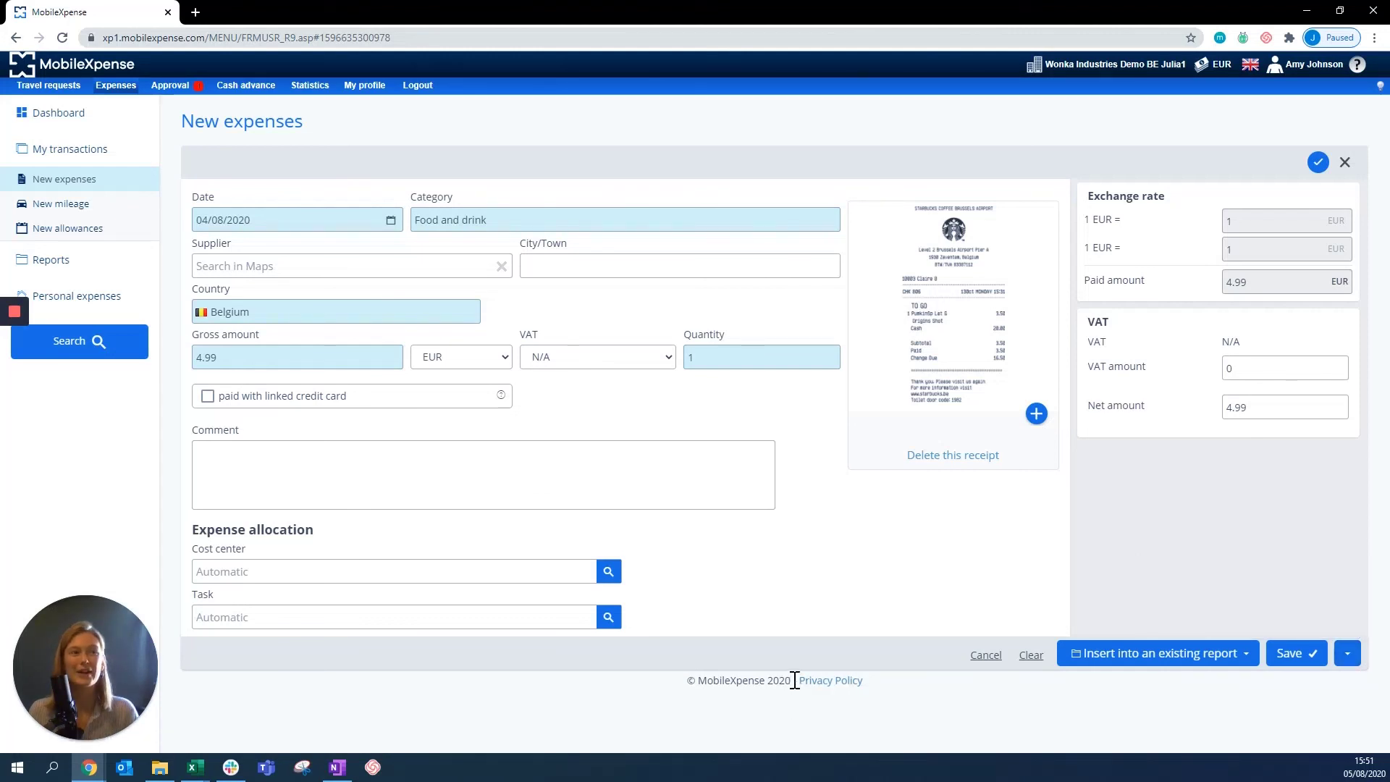